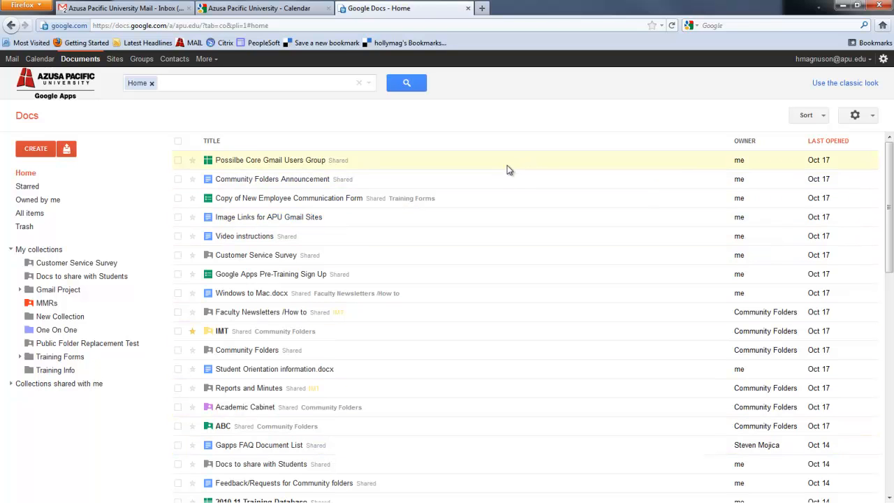
- Browse the sort options and the Customer Service Survey collection, then return to Home
{"action": "left_click", "coordinate": [824, 117]}
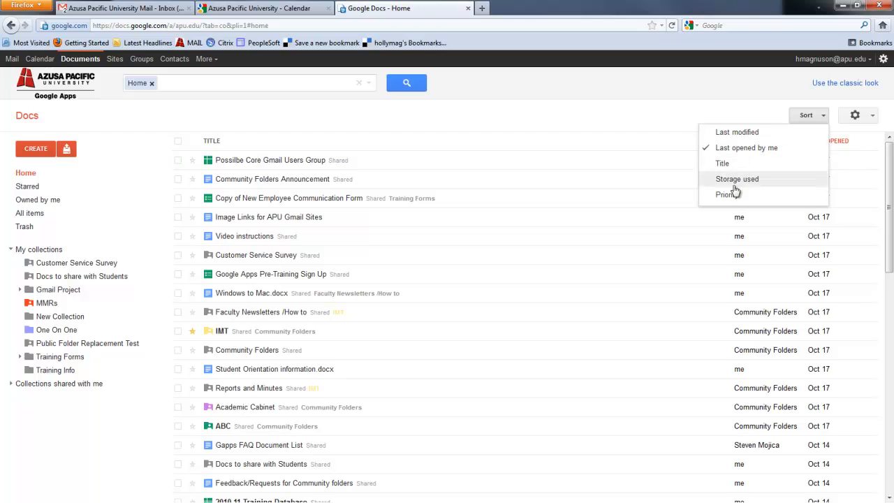
{"action": "left_click", "coordinate": [278, 121]}
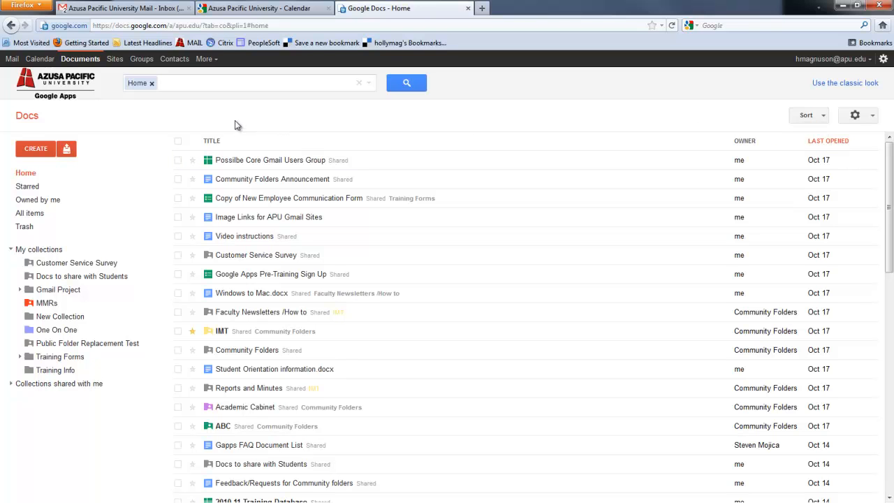
{"action": "left_click", "coordinate": [204, 80]}
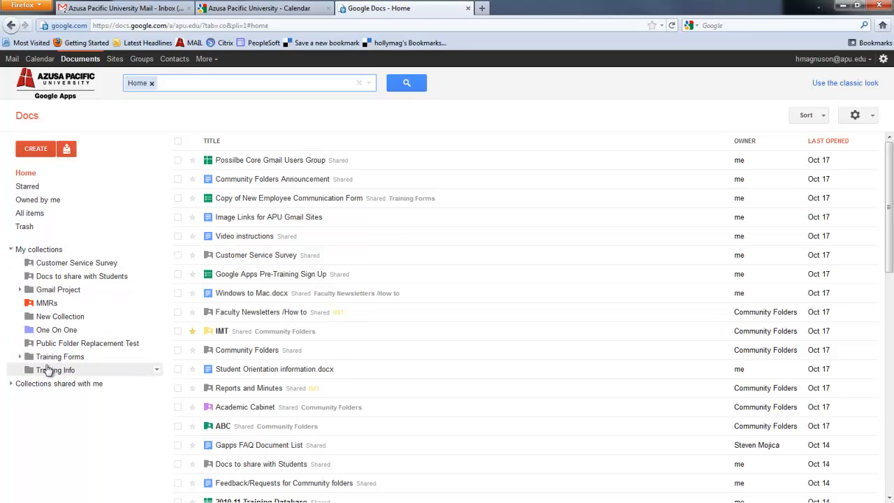
{"action": "left_click", "coordinate": [63, 267]}
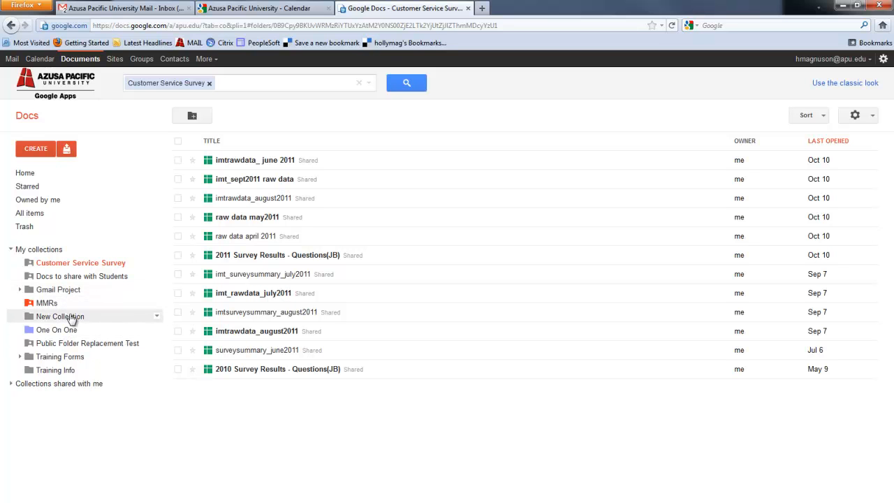
{"action": "left_click", "coordinate": [26, 175]}
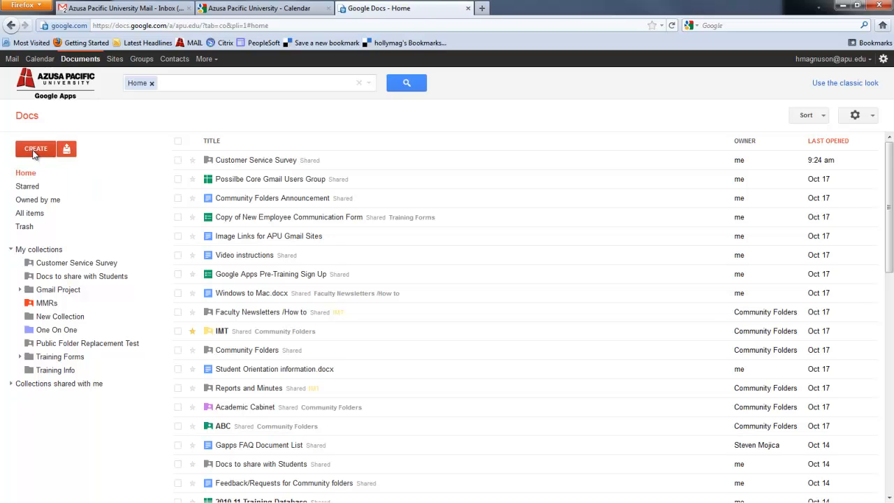
- Create a new collection named For Training Purposes
{"action": "left_click", "coordinate": [35, 150]}
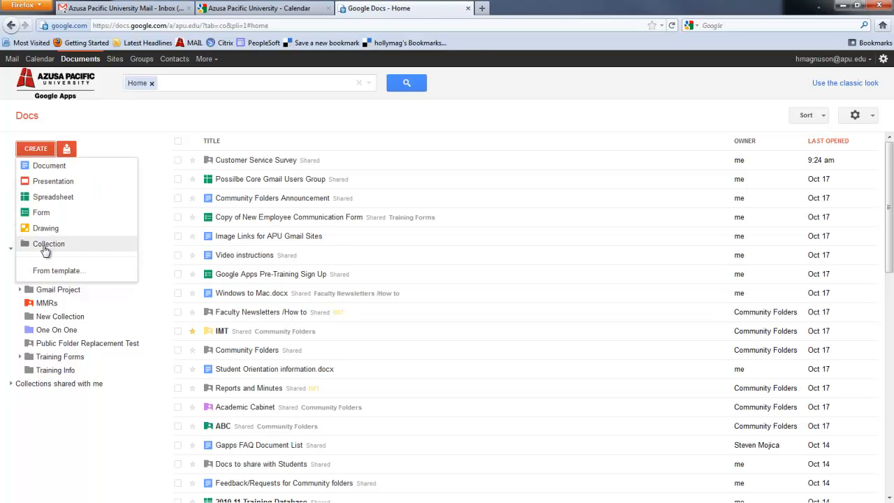
{"action": "left_click", "coordinate": [45, 244]}
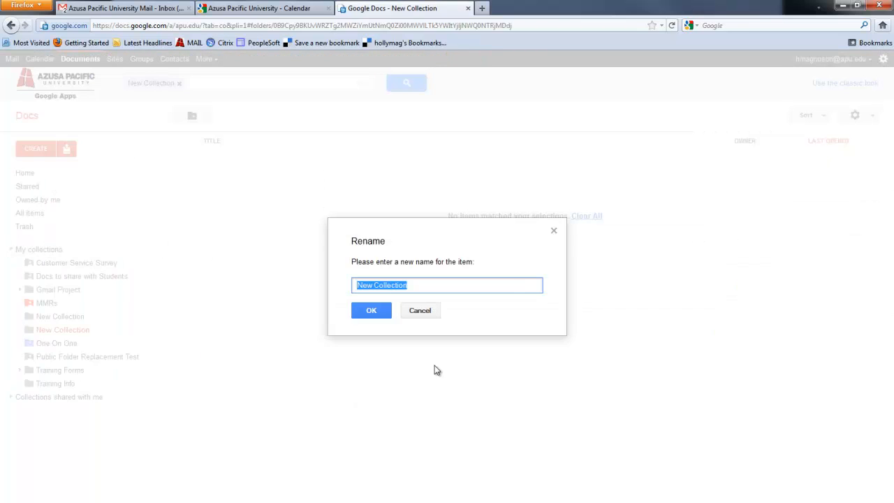
{"action": "type", "text": "For Traiing"}
{"action": "type", "text": "ng Purp"}
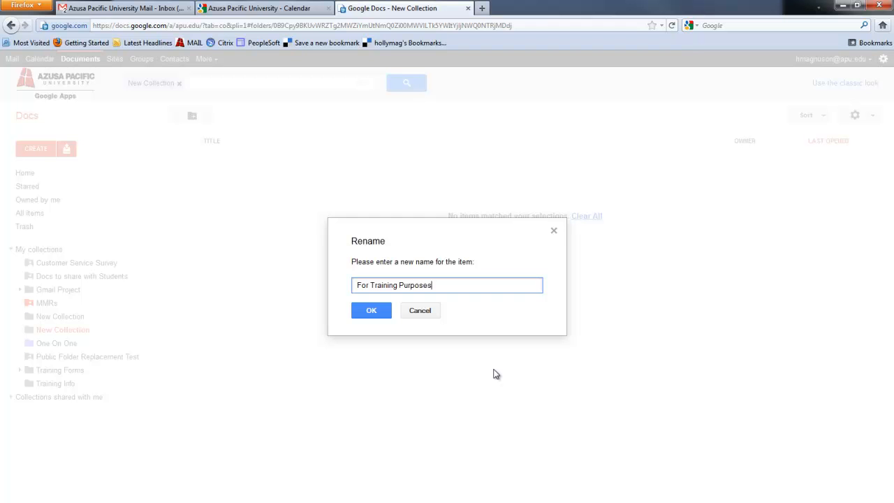
{"action": "left_click", "coordinate": [360, 313]}
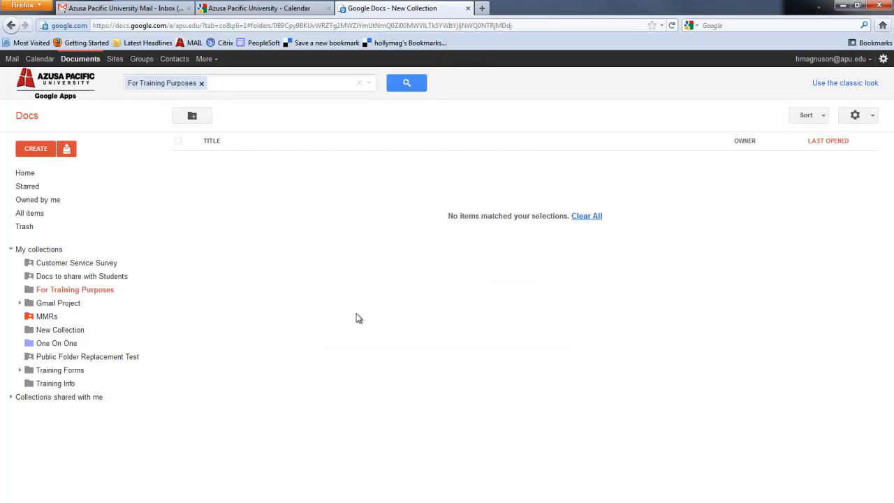
- Make the For Training Purposes collection pink and return to the Home list
{"action": "right_click", "coordinate": [35, 292]}
{"action": "mouse_move", "coordinate": [97, 220]}
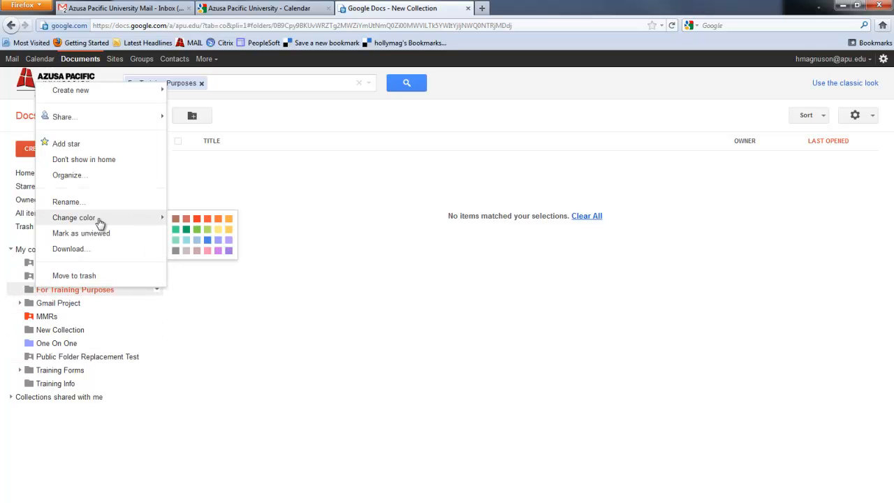
{"action": "left_click", "coordinate": [218, 250]}
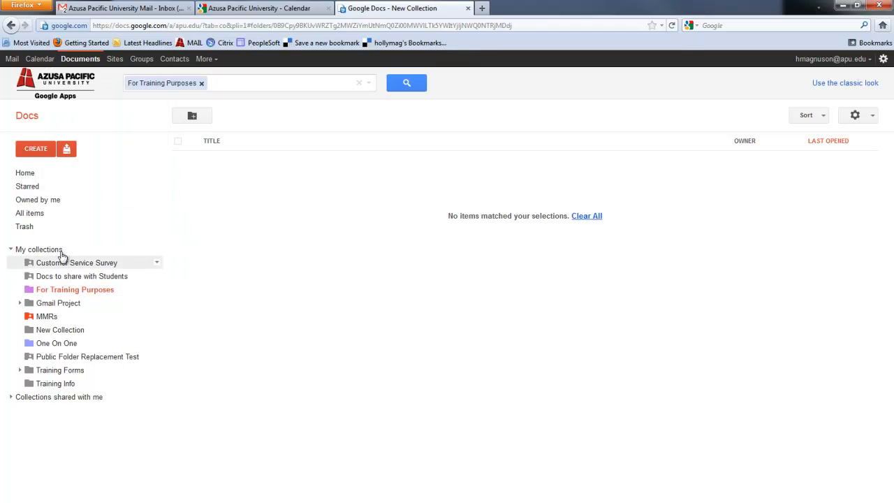
{"action": "left_click", "coordinate": [40, 175]}
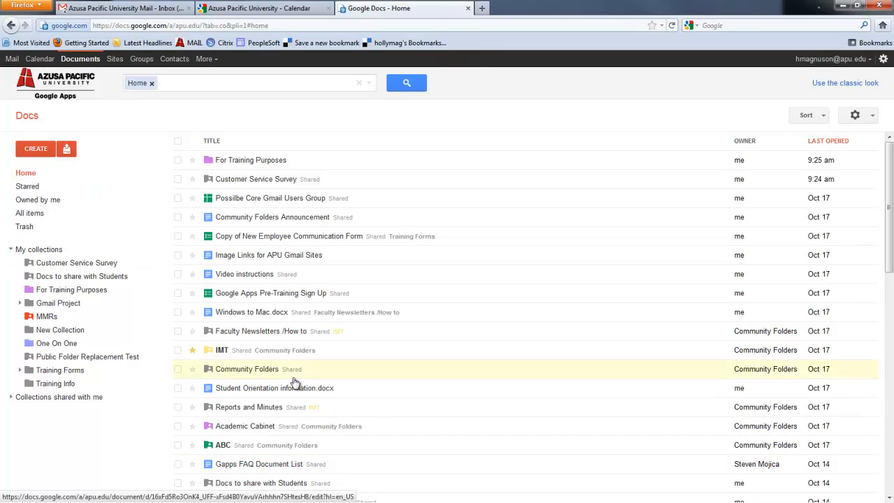
- Move Windows to Mac.docx and Feedback/Requests for Community folders into For Training Purposes, then open it
{"action": "left_click_drag", "start_coordinate": [250, 319], "coordinate": [93, 294]}
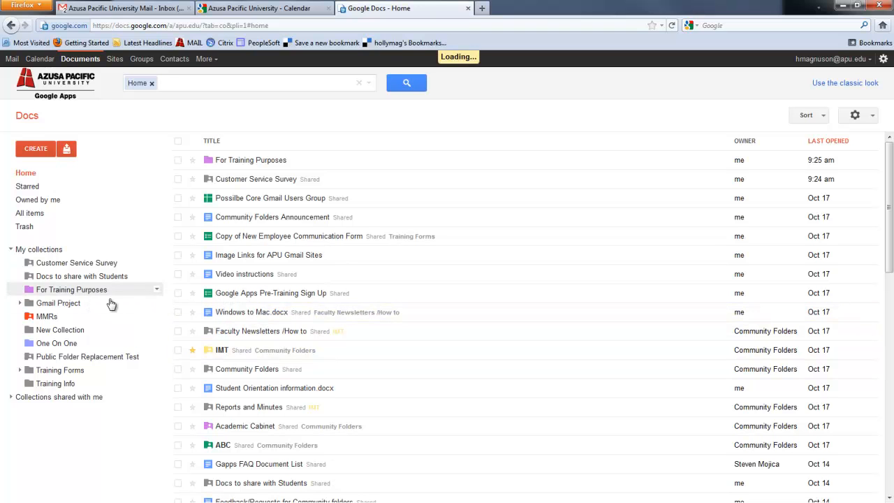
{"action": "scroll", "coordinate": [334, 395], "scroll_direction": "down", "scroll_amount": 3}
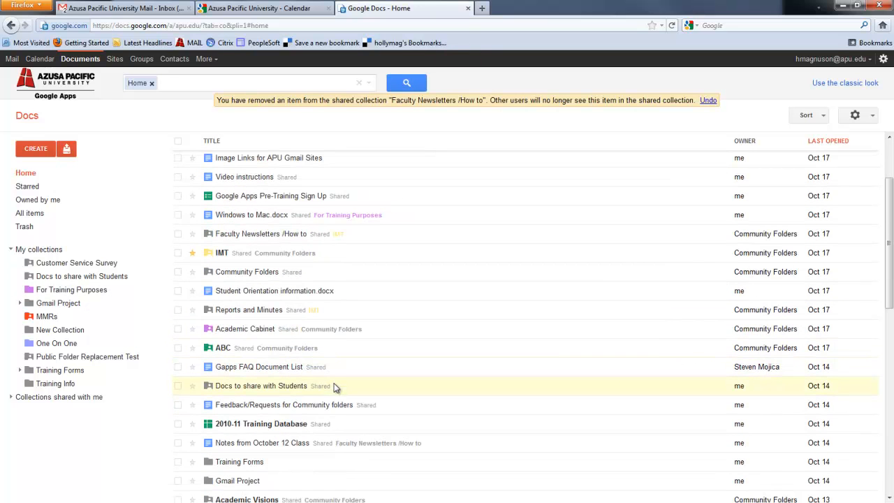
{"action": "left_click_drag", "start_coordinate": [259, 407], "coordinate": [67, 296]}
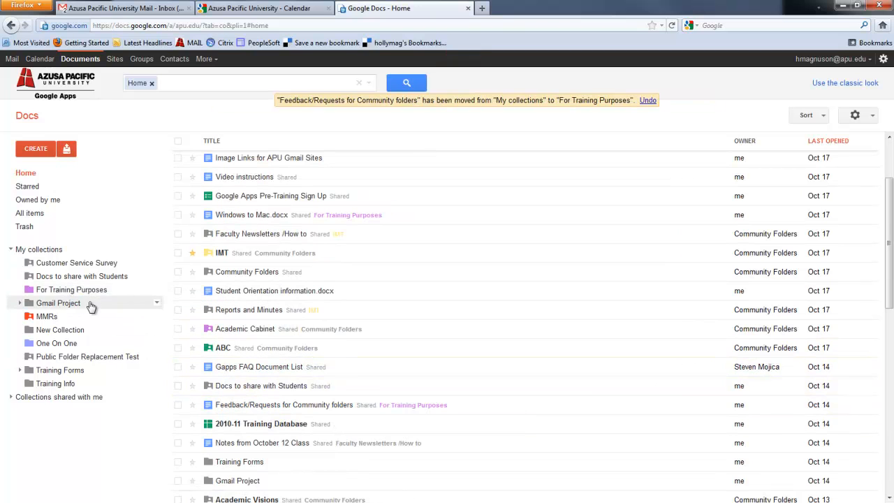
{"action": "left_click", "coordinate": [63, 289]}
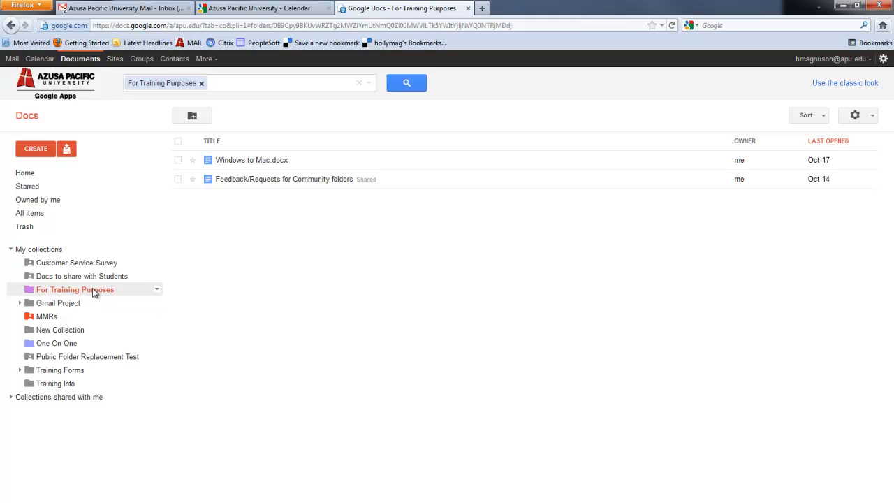
- In the collection's sharing settings, add three contacts with Can edit access
{"action": "left_click", "coordinate": [156, 291]}
{"action": "mouse_move", "coordinate": [162, 298]}
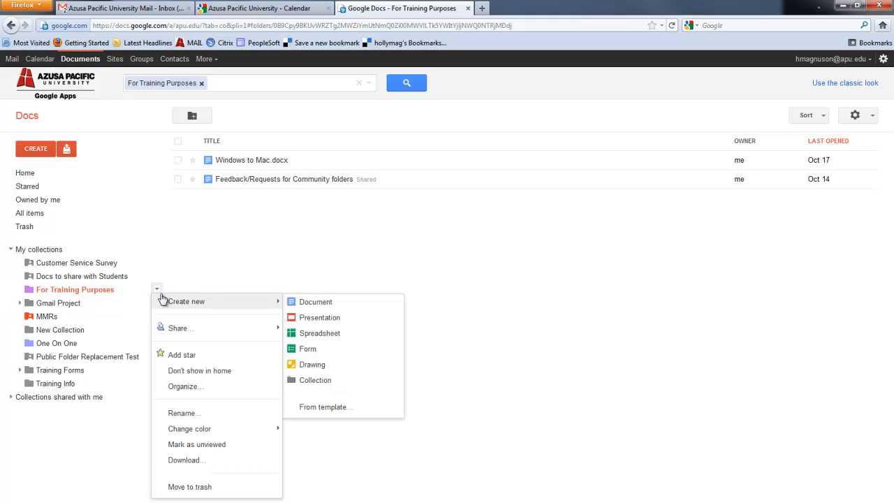
{"action": "mouse_move", "coordinate": [173, 334]}
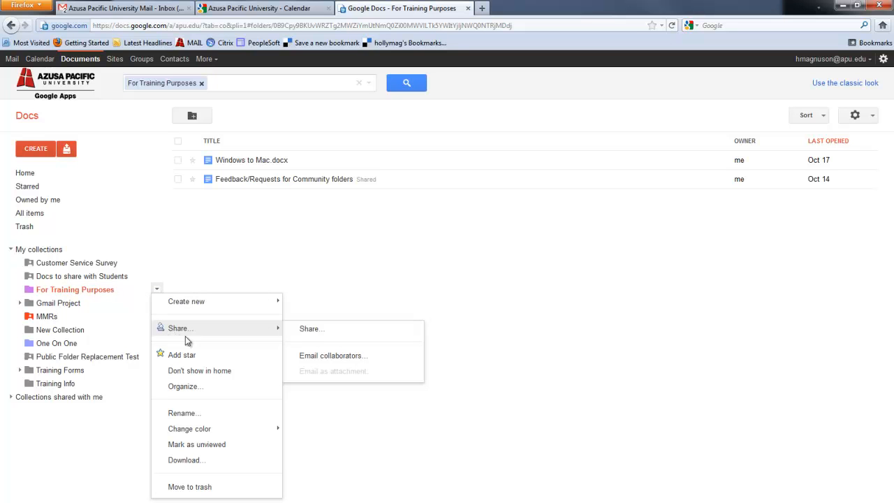
{"action": "left_click", "coordinate": [303, 338]}
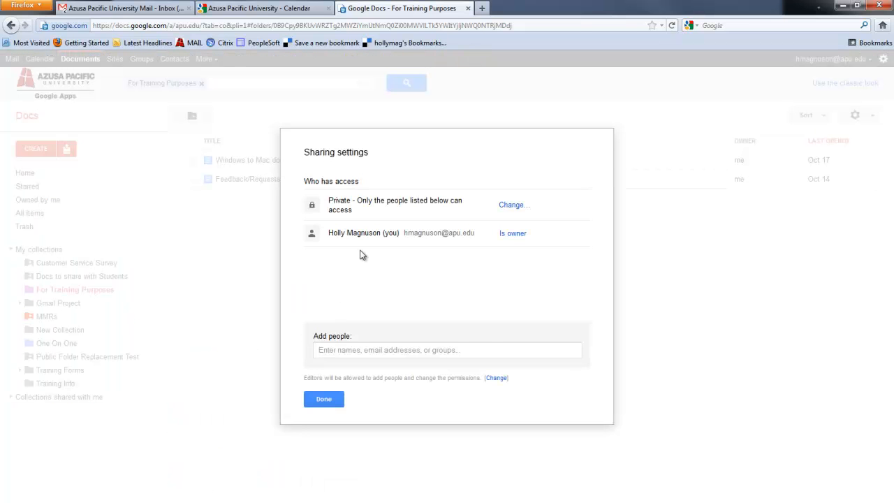
{"action": "left_click", "coordinate": [340, 349]}
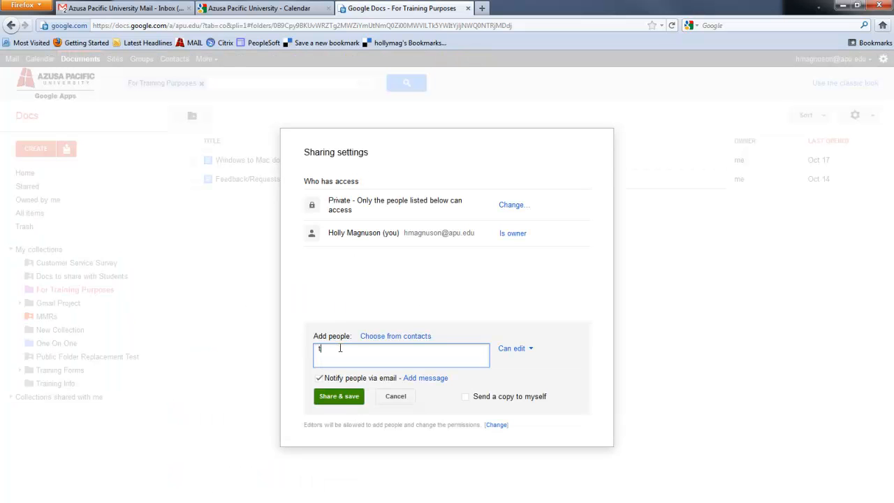
{"action": "type", "text": "training"}
{"action": "key", "text": "Return"}
{"action": "type", "text": "dante"}
{"action": "key", "text": "Return"}
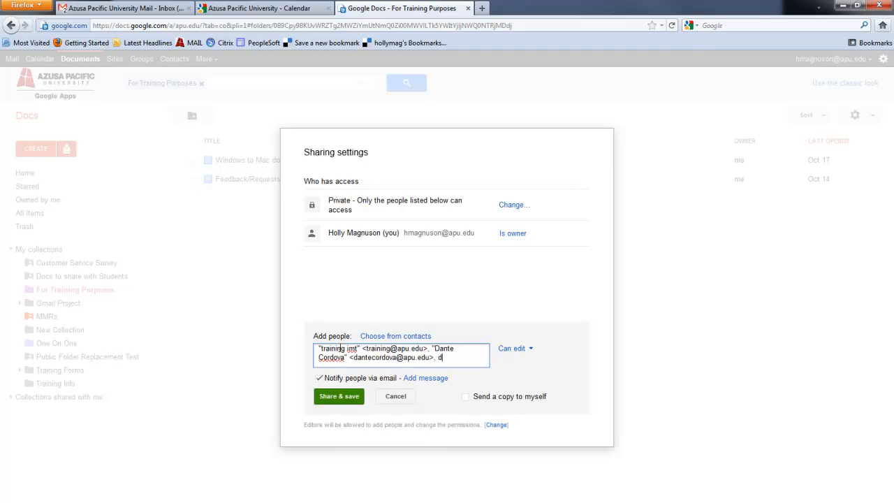
{"action": "type", "text": "on"}
{"action": "key", "text": "Return"}
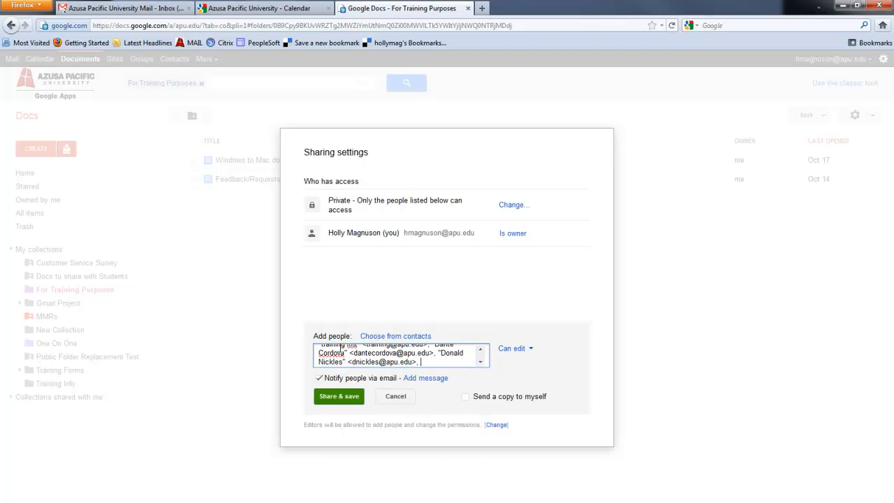
{"action": "left_click", "coordinate": [517, 349]}
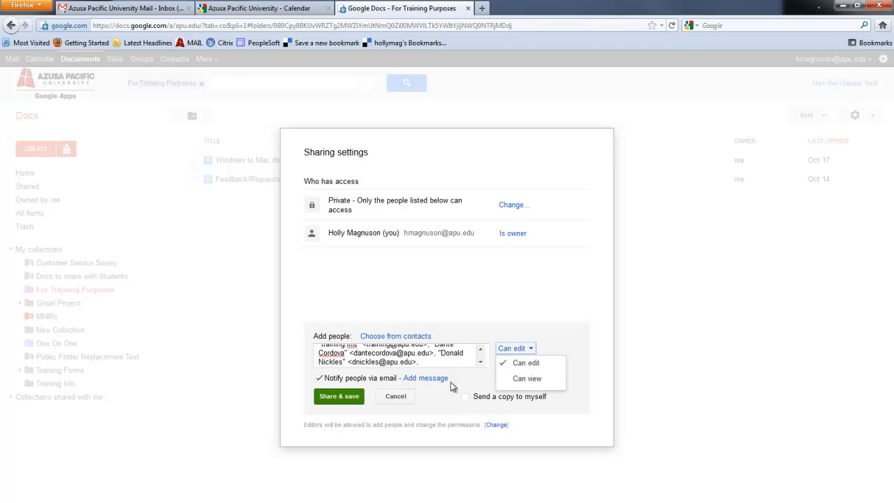
- Attach a note about the training video and share the collection with them
{"action": "left_click", "coordinate": [427, 378]}
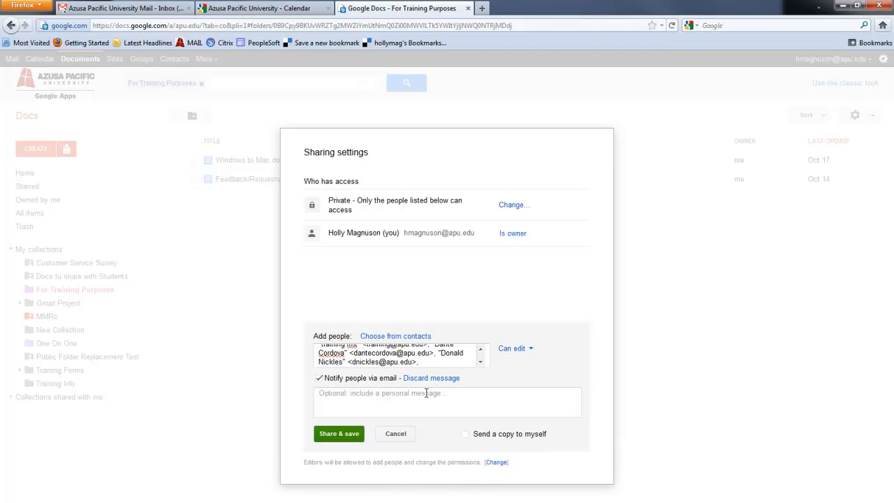
{"action": "type", "text": "I'm doing a training video and you're part of it!"}
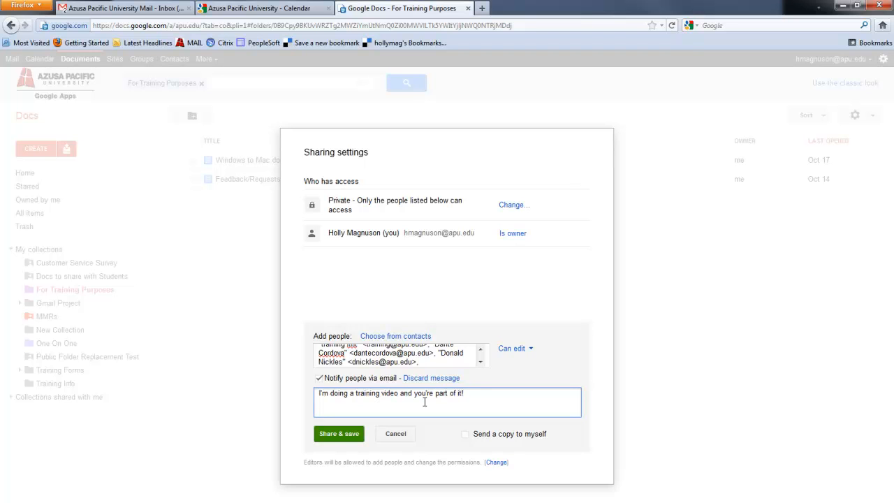
{"action": "left_click", "coordinate": [341, 437]}
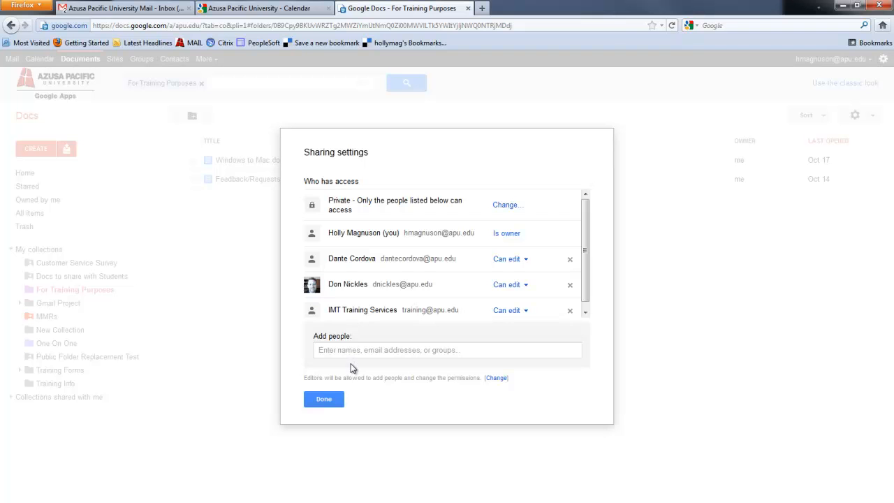
{"action": "left_click", "coordinate": [324, 400]}
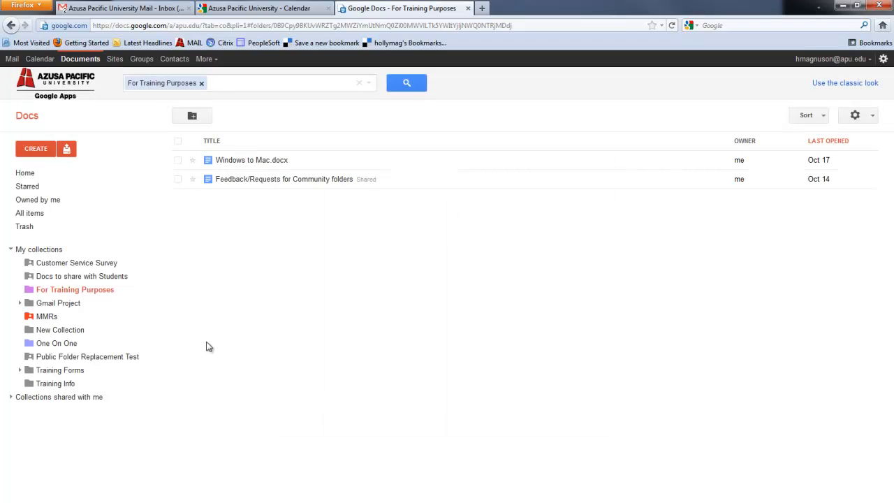
- Drag Video instructions from Home into For Training Purposes and open the collection
{"action": "left_click", "coordinate": [17, 174]}
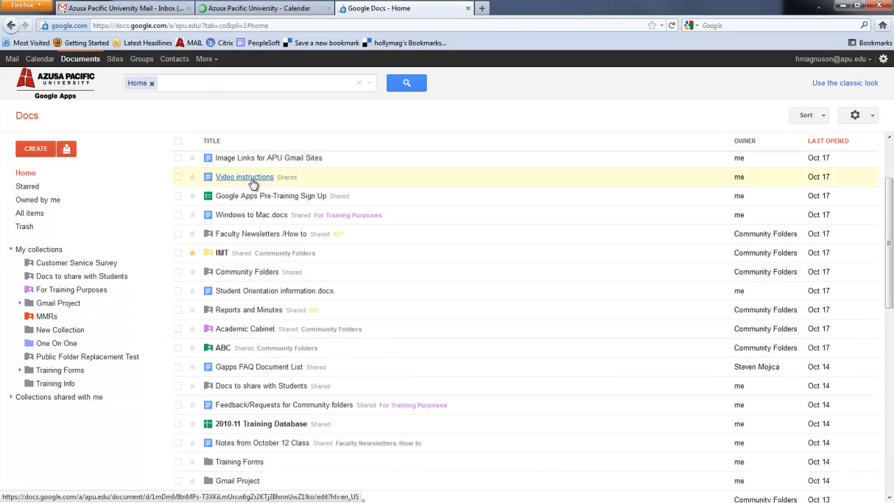
{"action": "left_click_drag", "start_coordinate": [251, 183], "coordinate": [47, 293]}
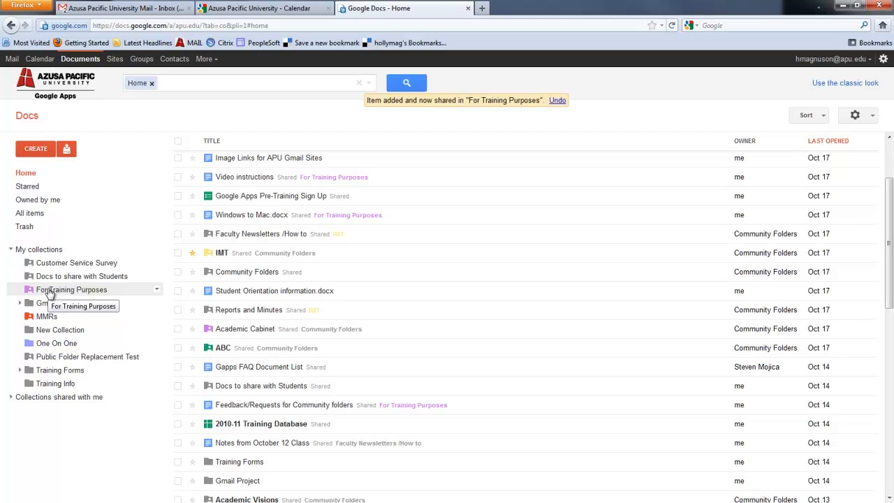
{"action": "left_click", "coordinate": [49, 293]}
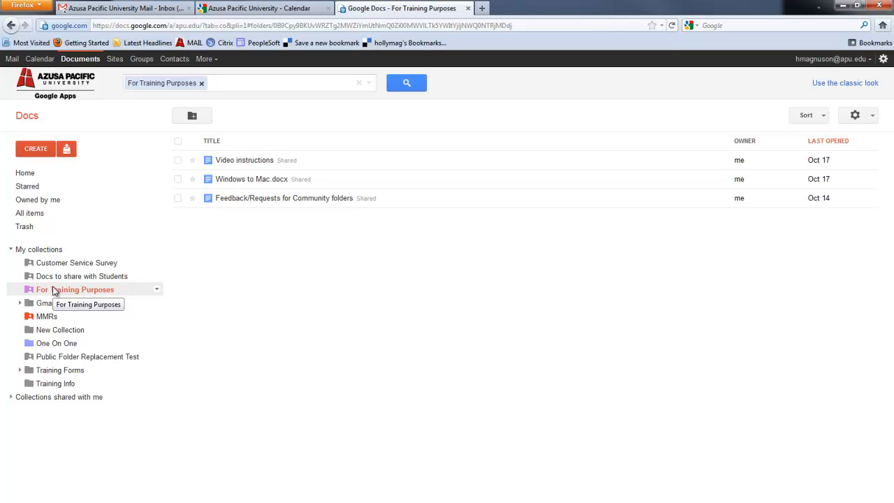
- Check the collection's sharing settings to confirm the three editors, then close them
{"action": "left_click", "coordinate": [157, 291]}
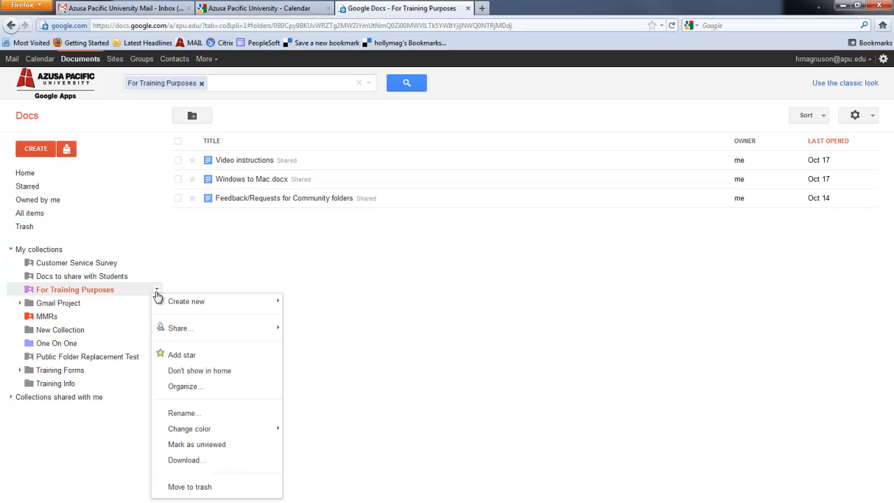
{"action": "mouse_move", "coordinate": [171, 328]}
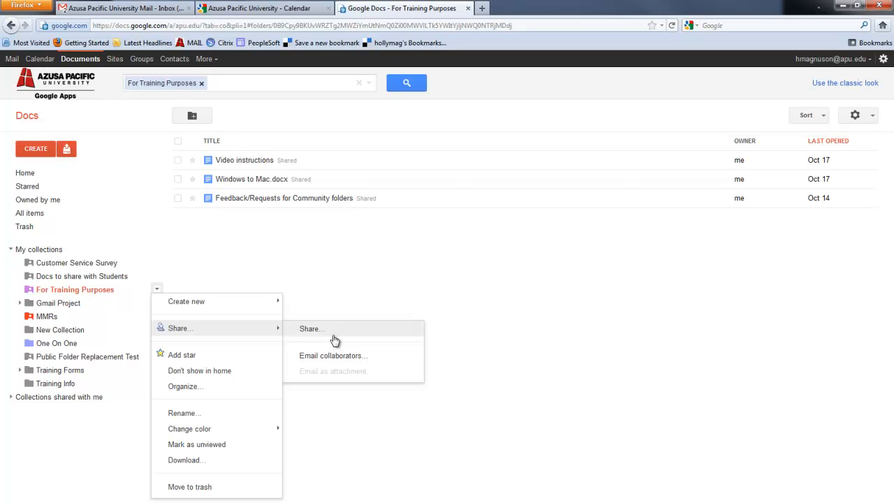
{"action": "left_click", "coordinate": [311, 330]}
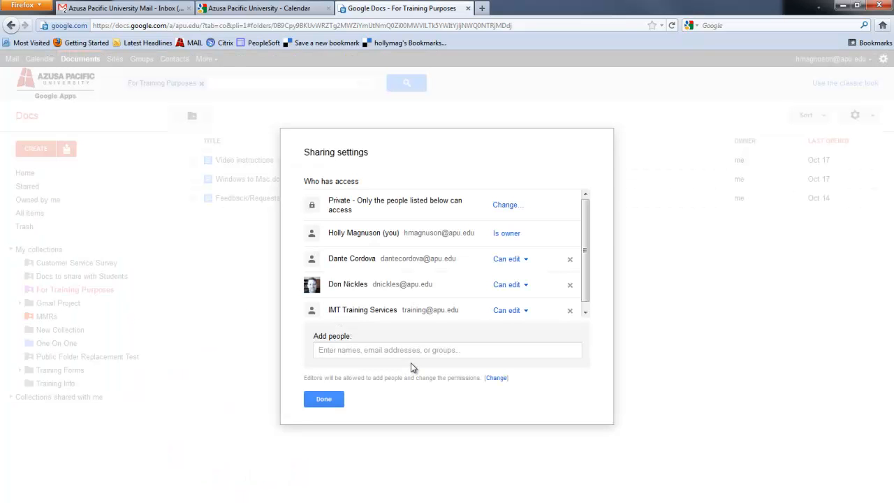
{"action": "left_click", "coordinate": [323, 399]}
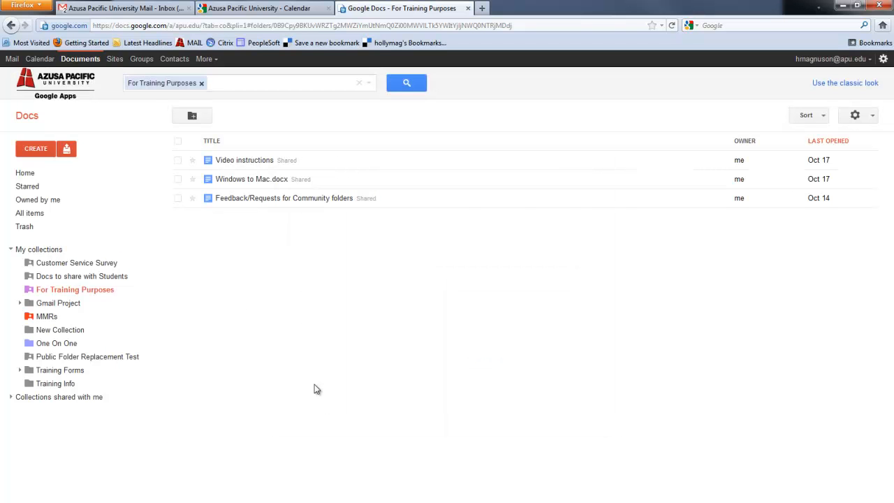
{"action": "left_click", "coordinate": [156, 289]}
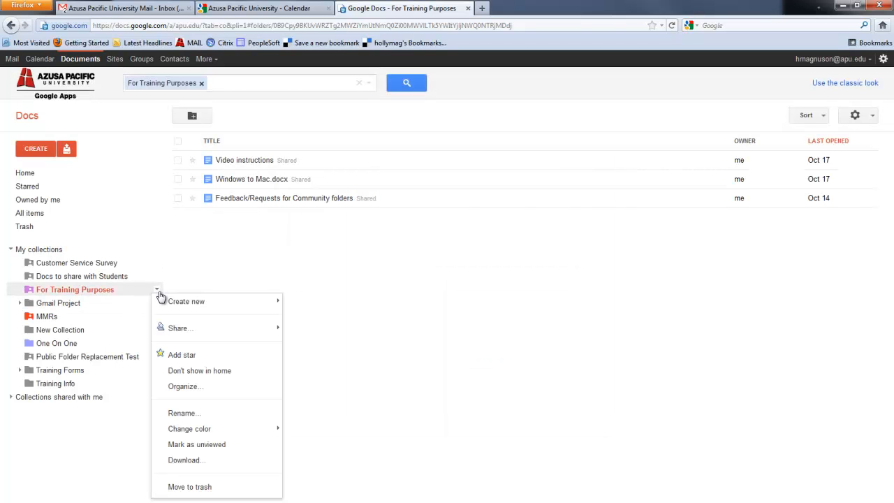
{"action": "mouse_move", "coordinate": [192, 335]}
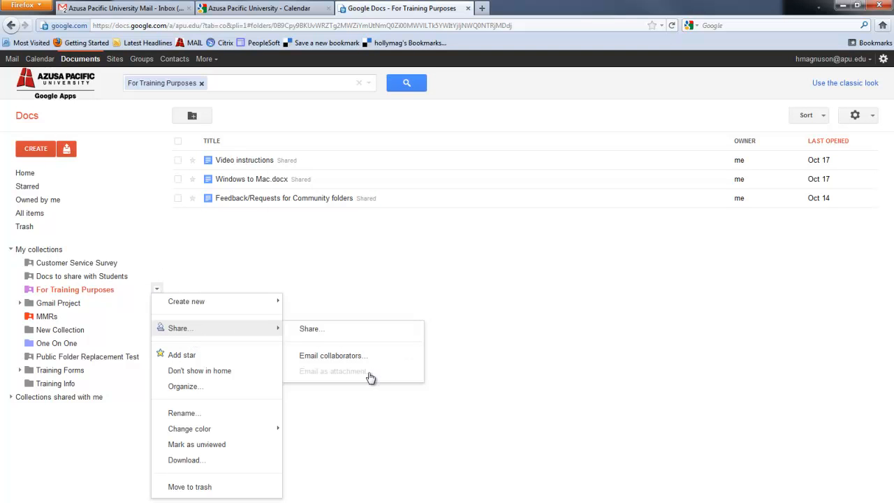